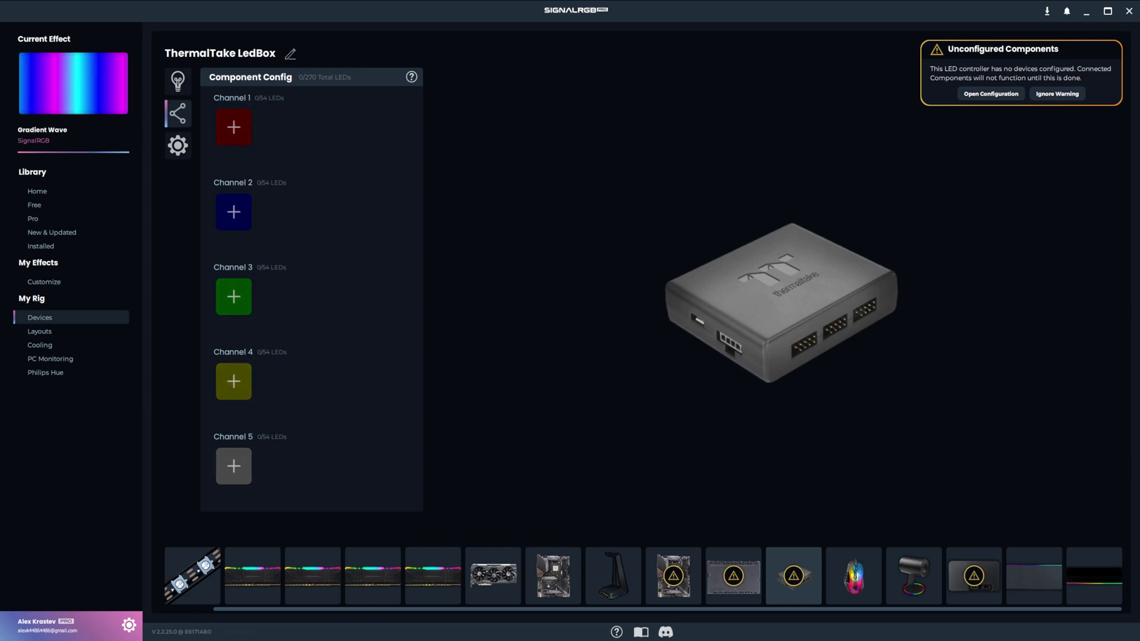
- Open the component choices for the ThermalTake LedBox's channel 1
{"action": "left_click", "coordinate": [673, 576]}
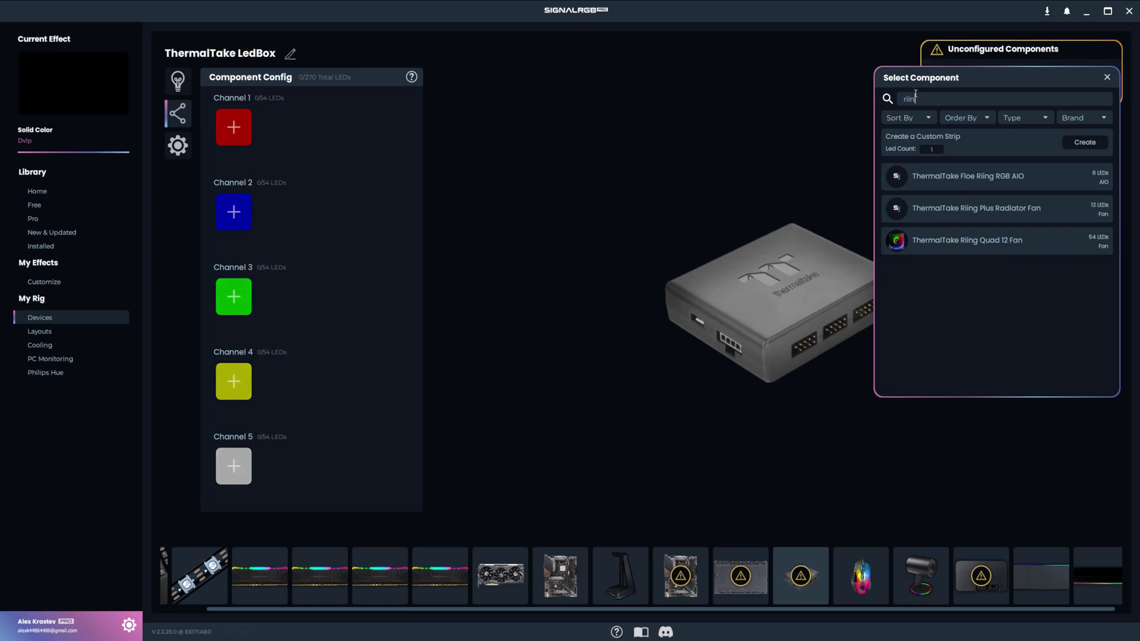
- Complete the 'riing' search and add ThermalTake Riing Quad 12 Fans to LedBox channels 1 and 3
{"action": "type", "text": "g"}
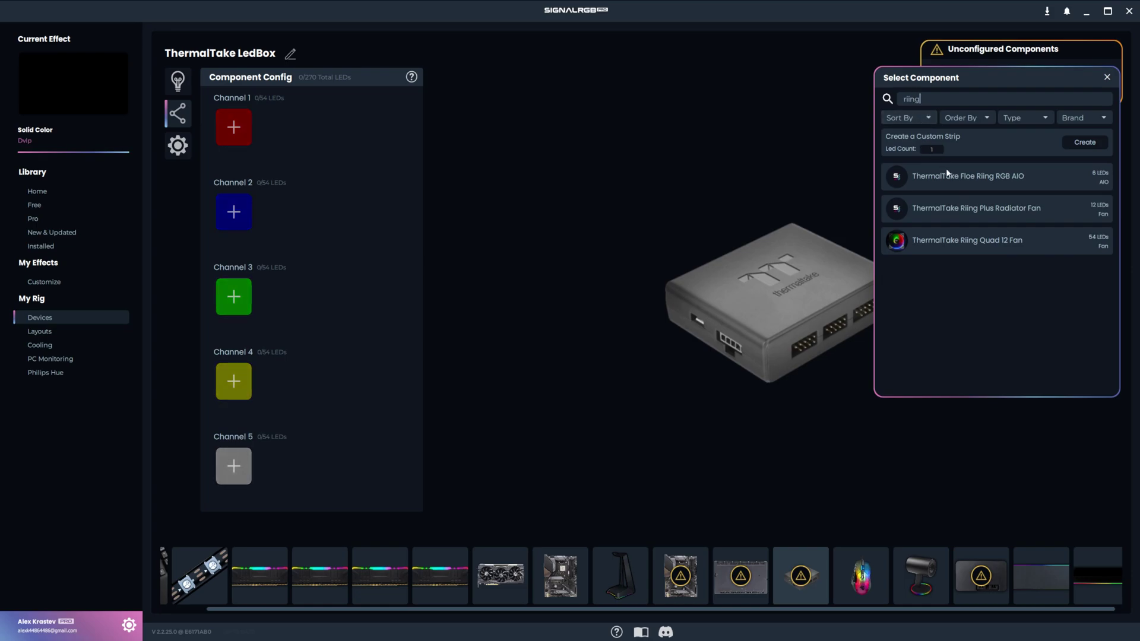
{"action": "left_click", "coordinate": [960, 243]}
{"action": "left_click", "coordinate": [981, 244]}
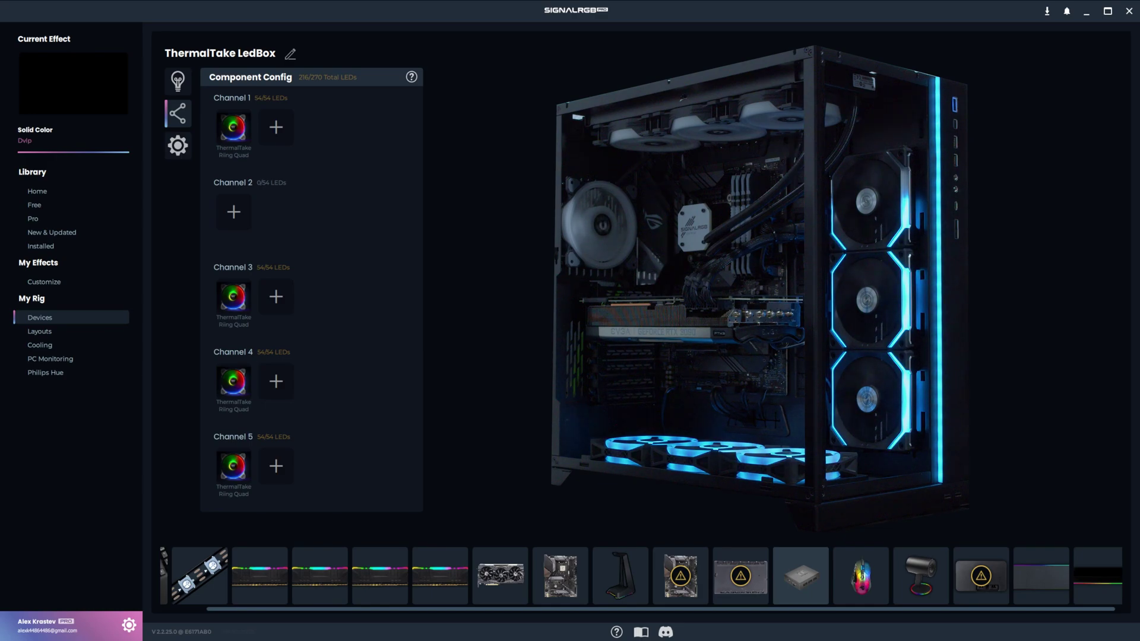
- On the Asus Z390-E ARGB Headers, search 'lian' and add three LianLi UniFans to channel 1 (48/240 LEDs)
{"action": "left_click", "coordinate": [680, 576]}
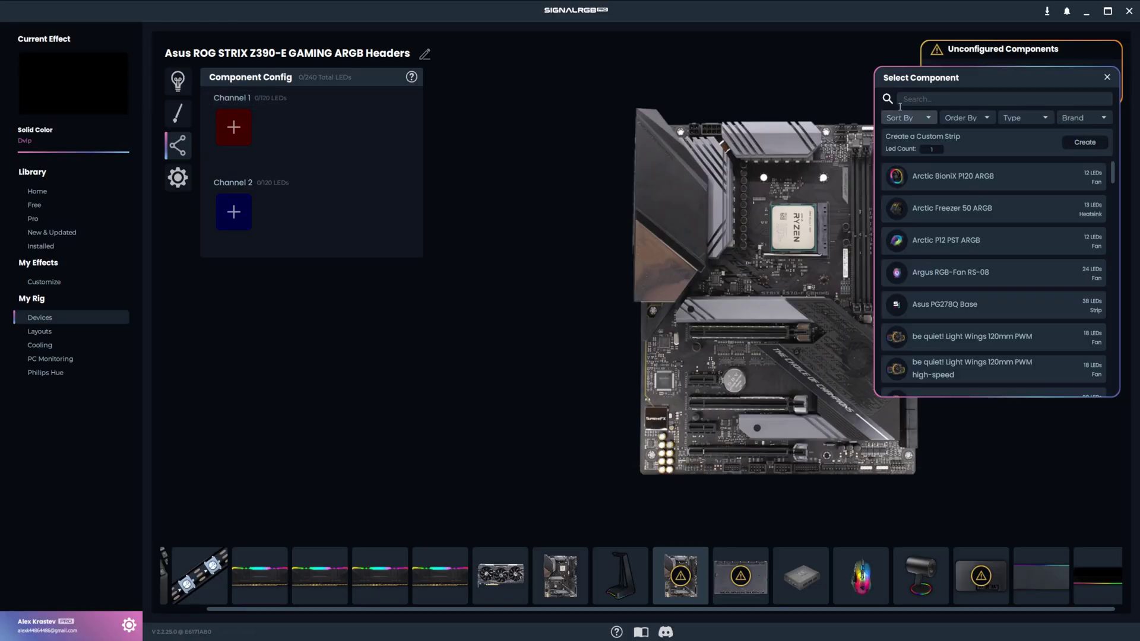
{"action": "type", "text": "ian"}
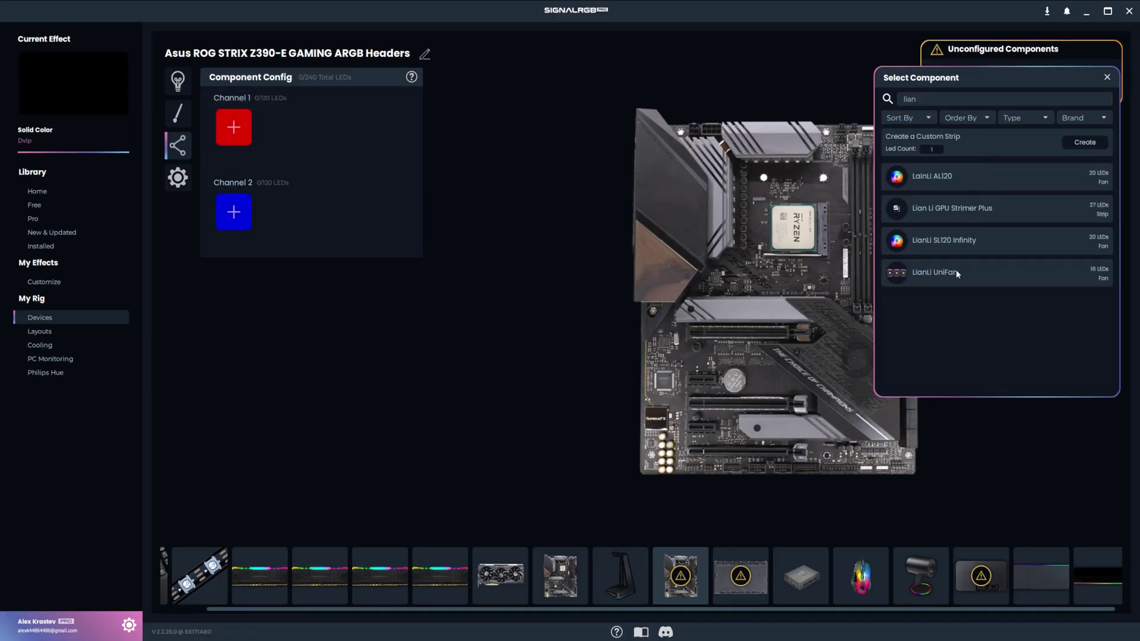
{"action": "left_click", "coordinate": [956, 272]}
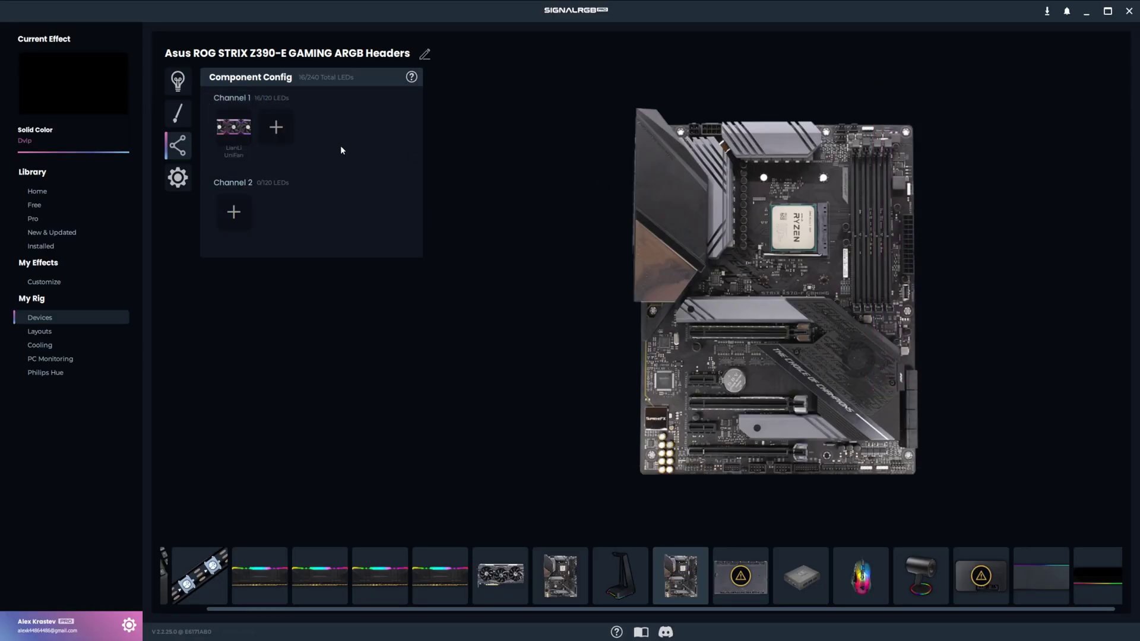
{"action": "left_click", "coordinate": [277, 129]}
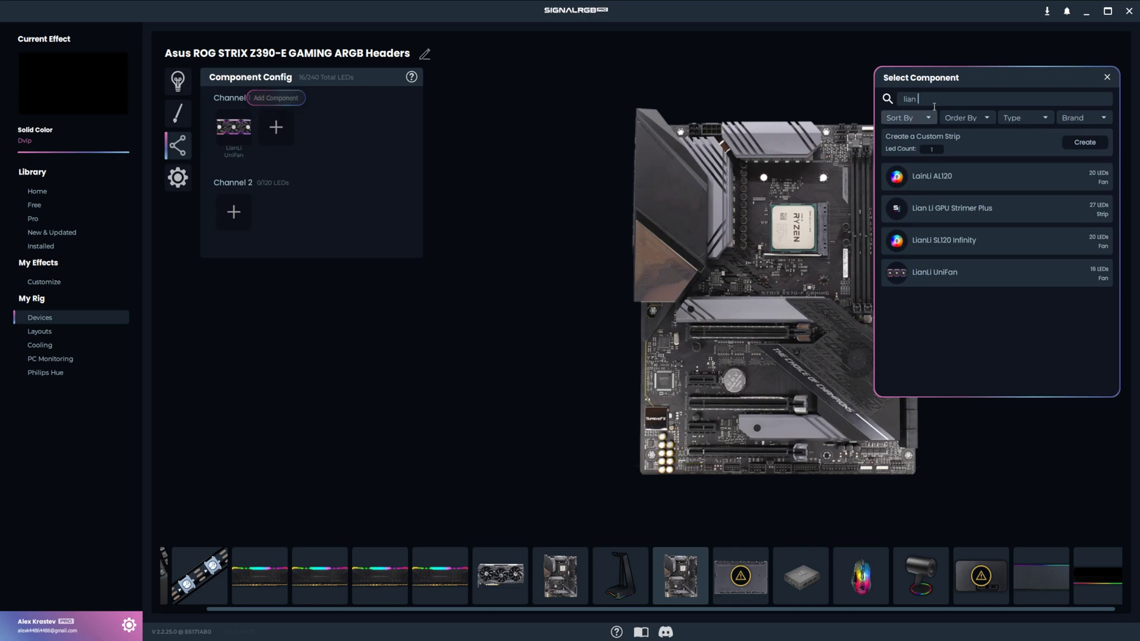
{"action": "left_click", "coordinate": [956, 275]}
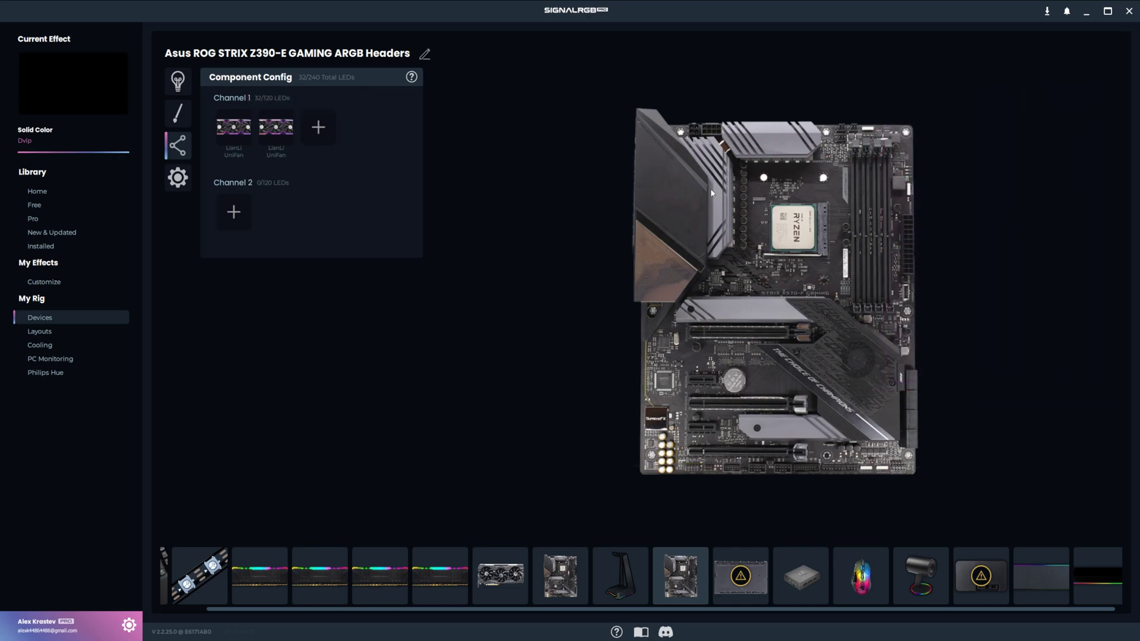
{"action": "left_click", "coordinate": [332, 123]}
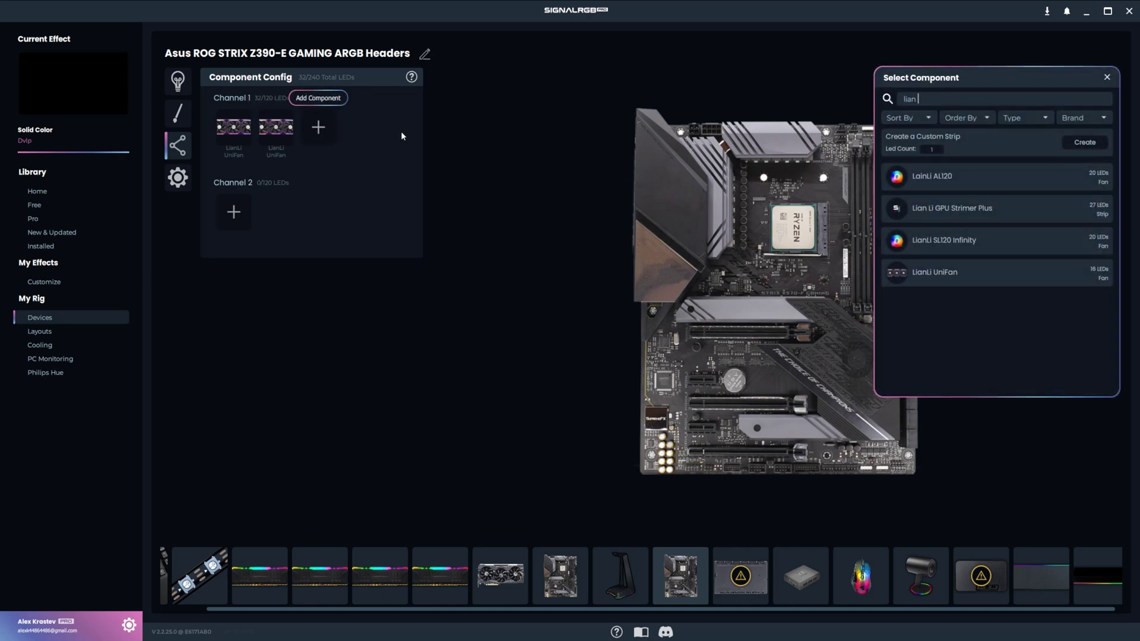
{"action": "left_click", "coordinate": [952, 274]}
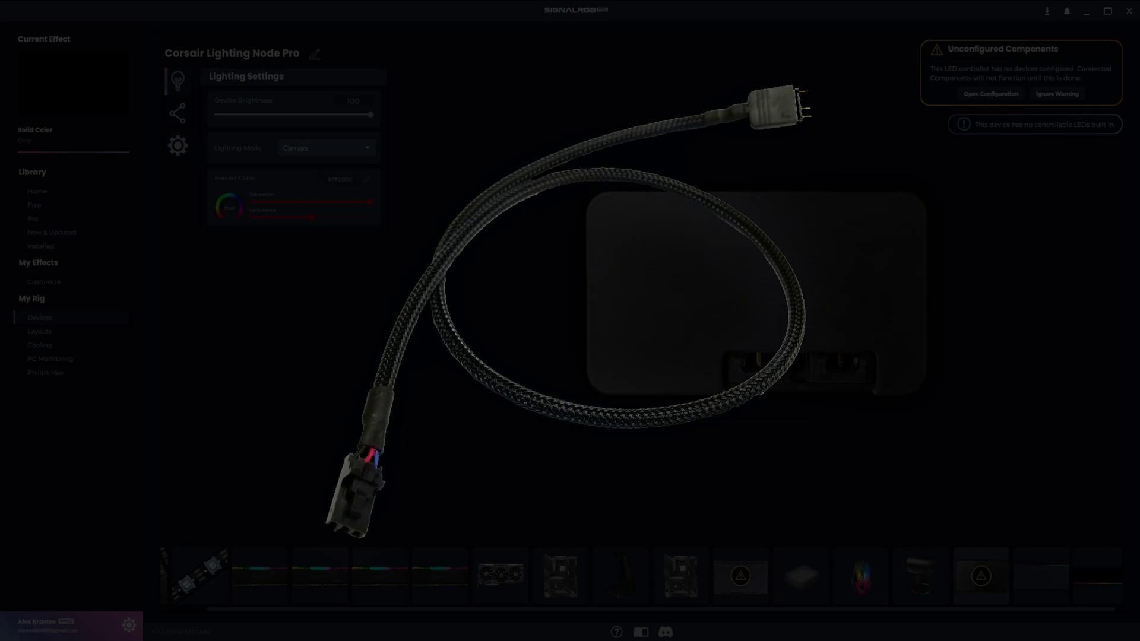
{"action": "left_click", "coordinate": [177, 113]}
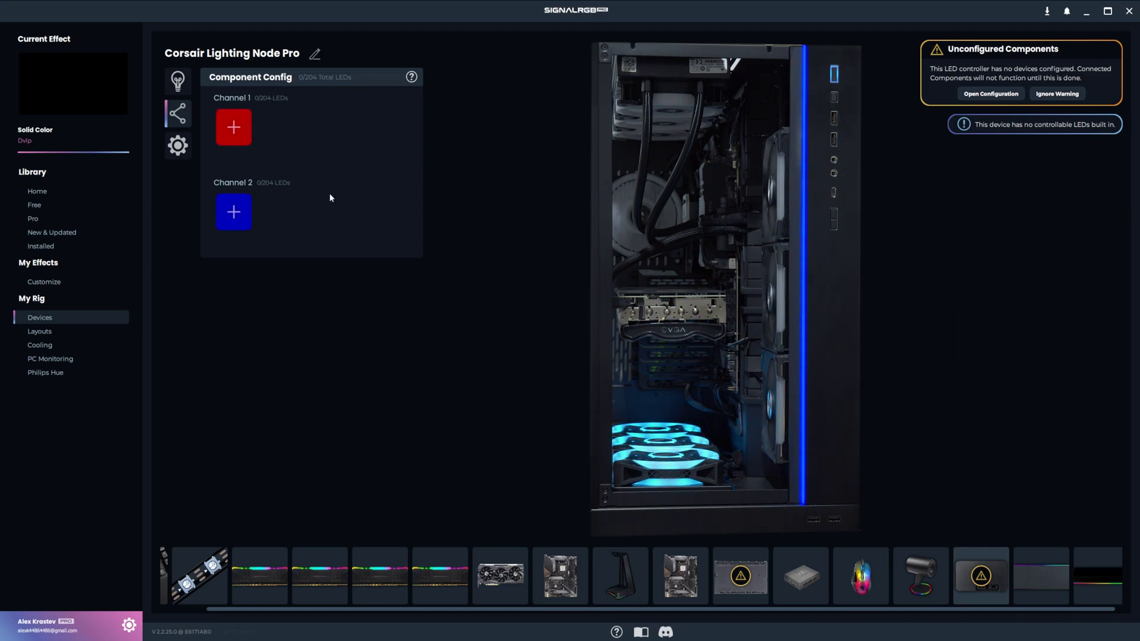
{"action": "left_click", "coordinate": [234, 213]}
{"action": "left_click", "coordinate": [932, 149]}
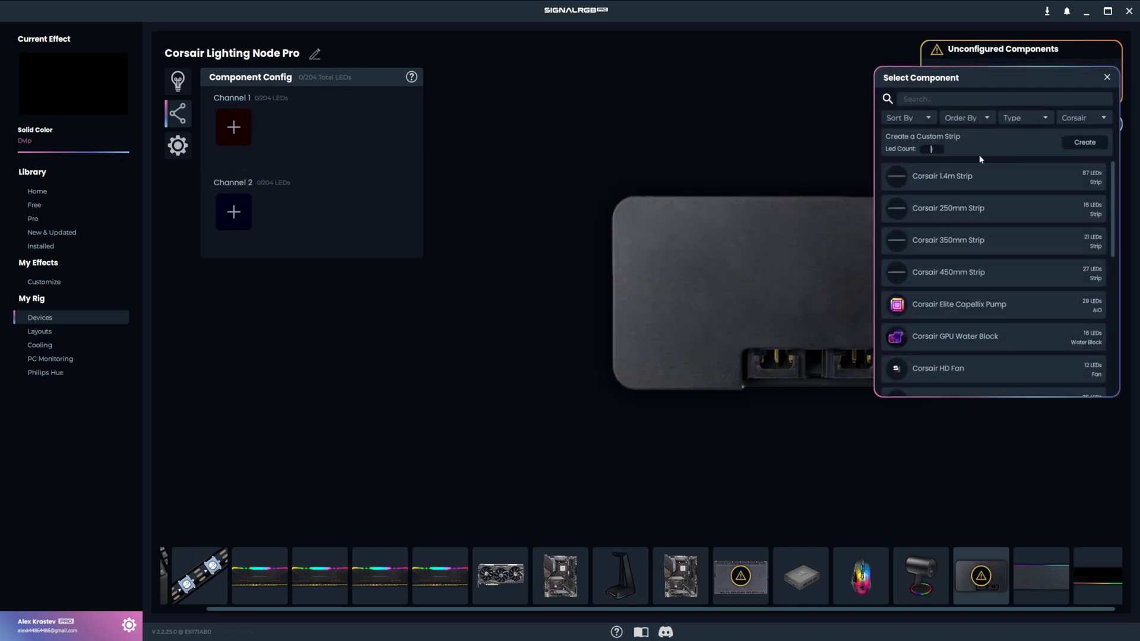
{"action": "key", "text": "BackSpace"}
{"action": "type", "text": "3"}
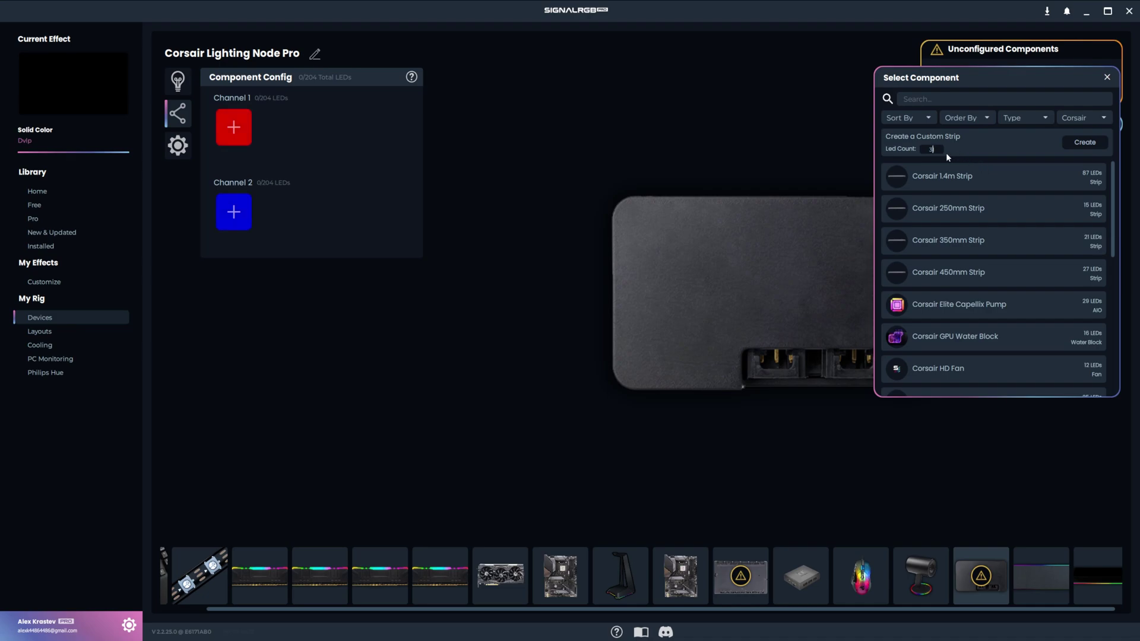
{"action": "type", "text": "0"}
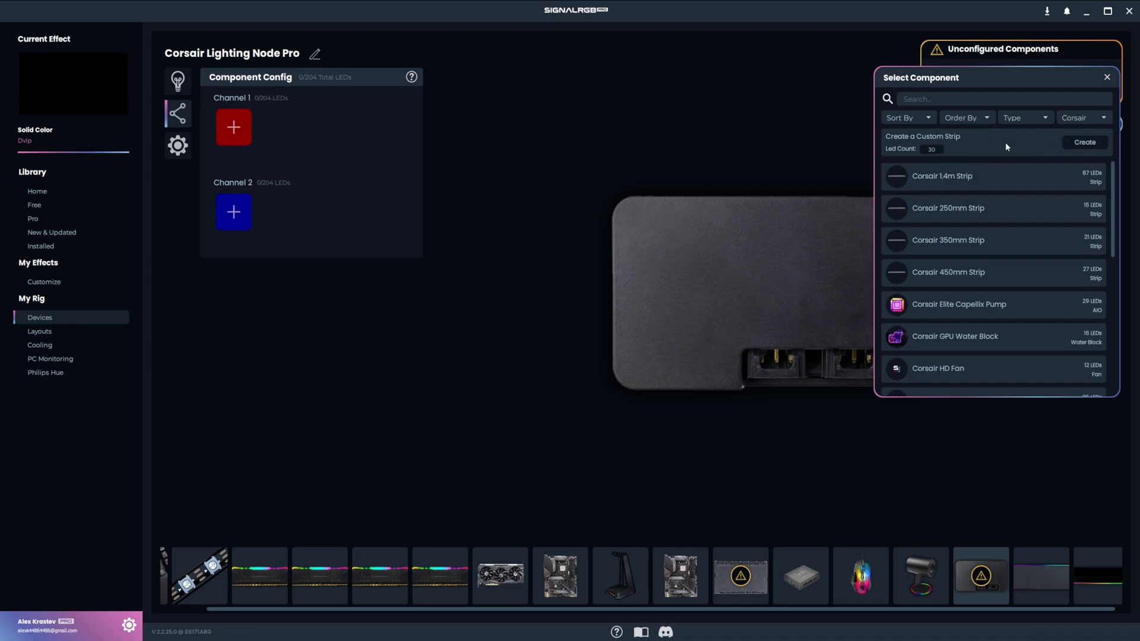
{"action": "left_click", "coordinate": [1084, 142]}
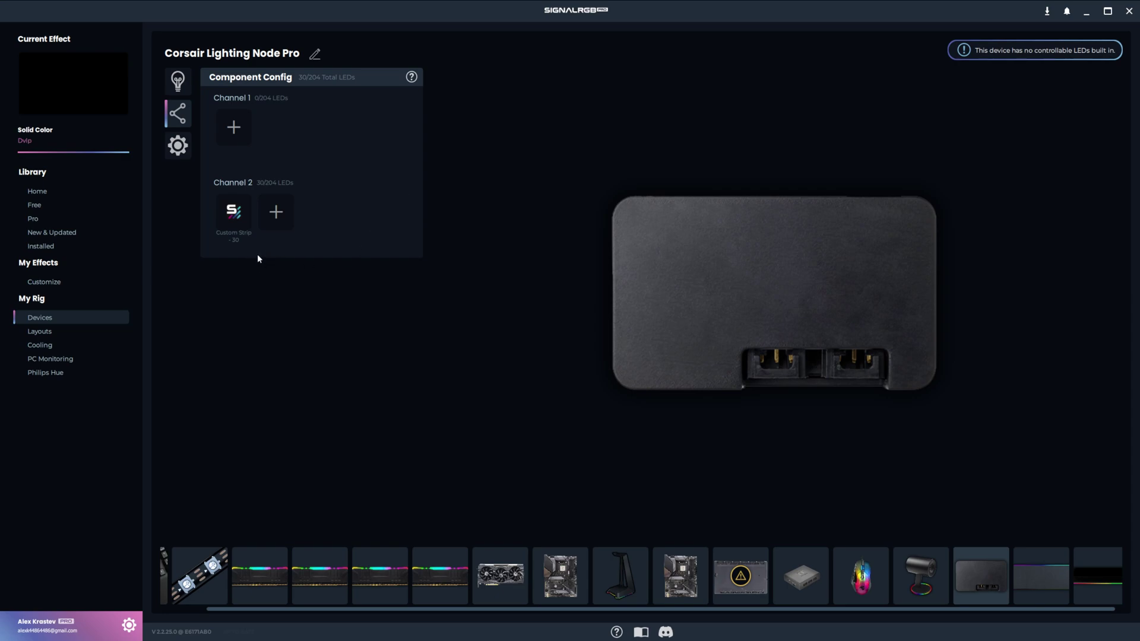
{"action": "mouse_move", "coordinate": [248, 228]}
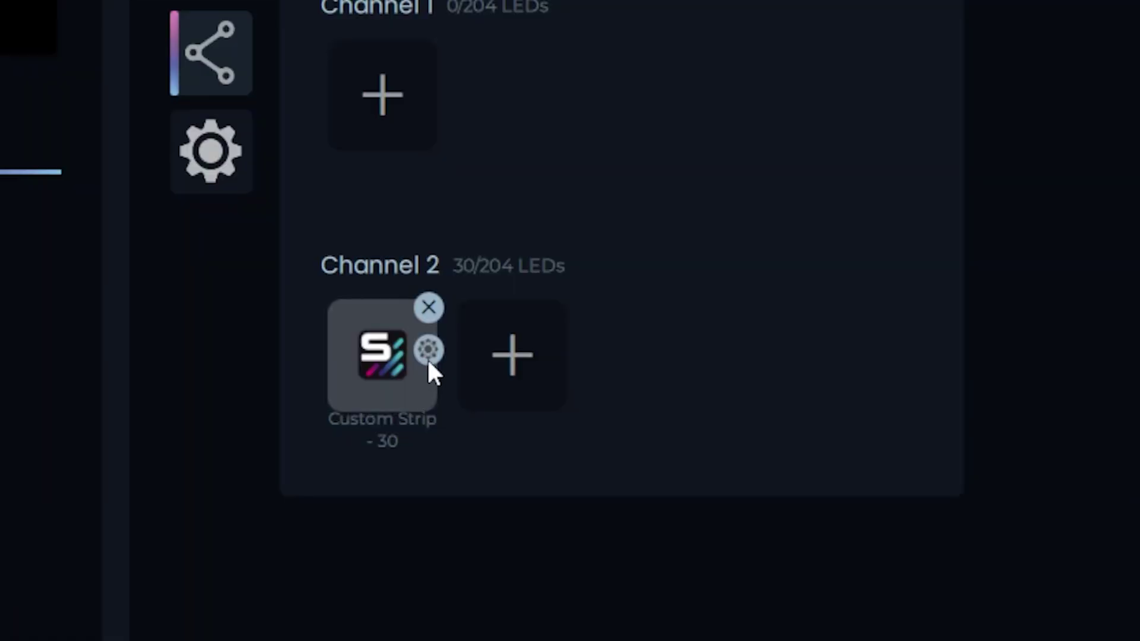
{"action": "left_click", "coordinate": [428, 357]}
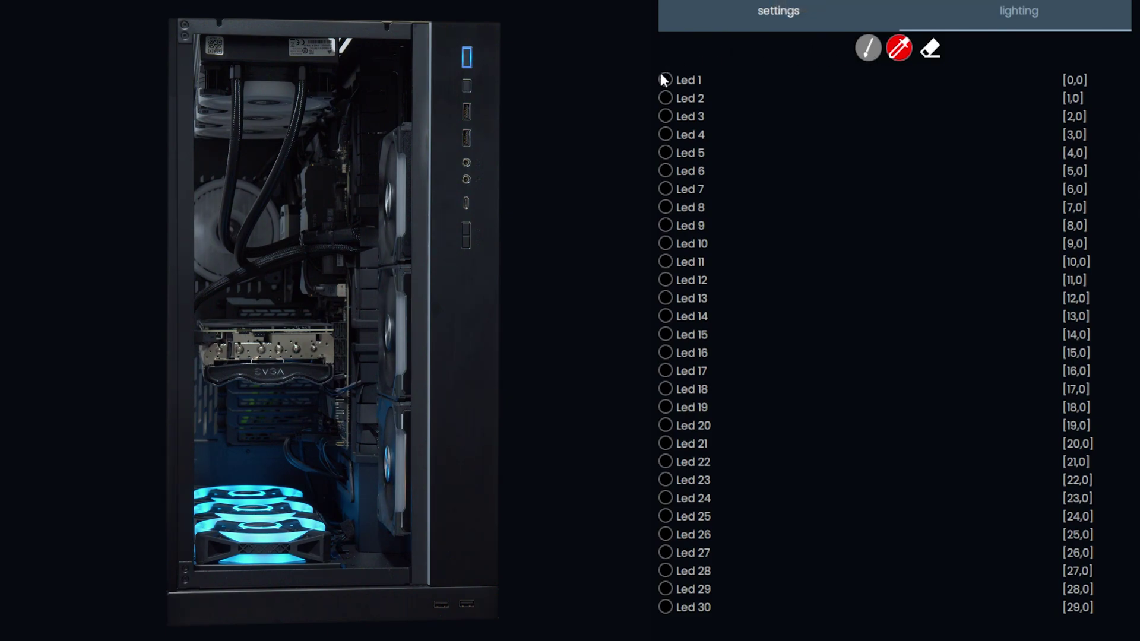
{"action": "left_click_drag", "start_coordinate": [665, 78], "coordinate": [666, 192]}
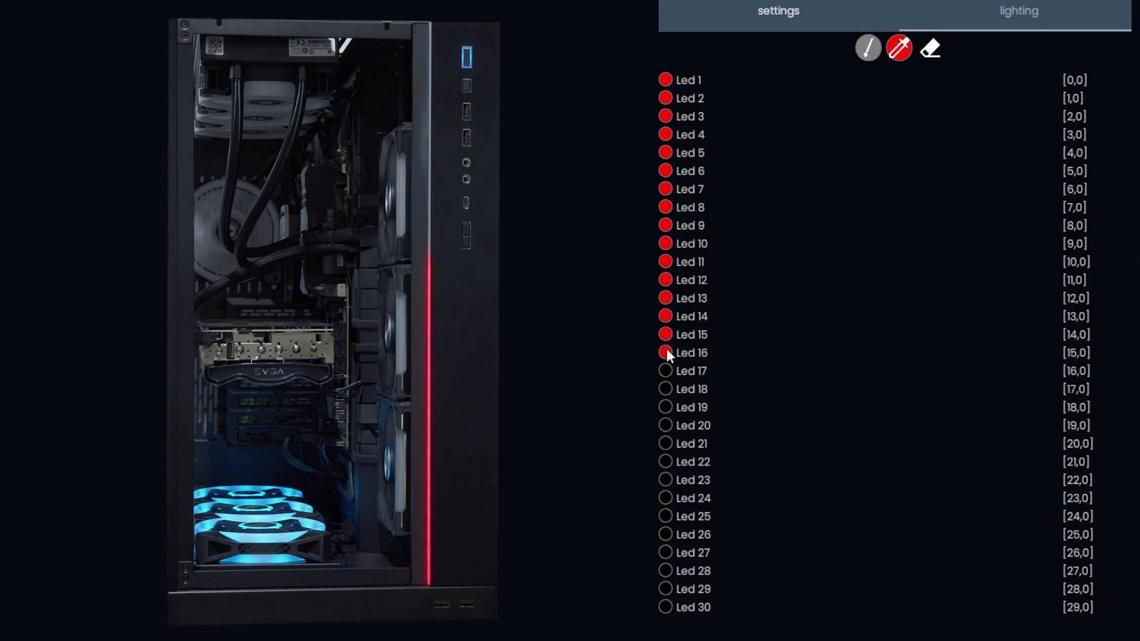
{"action": "left_click_drag", "start_coordinate": [666, 348], "coordinate": [667, 430]}
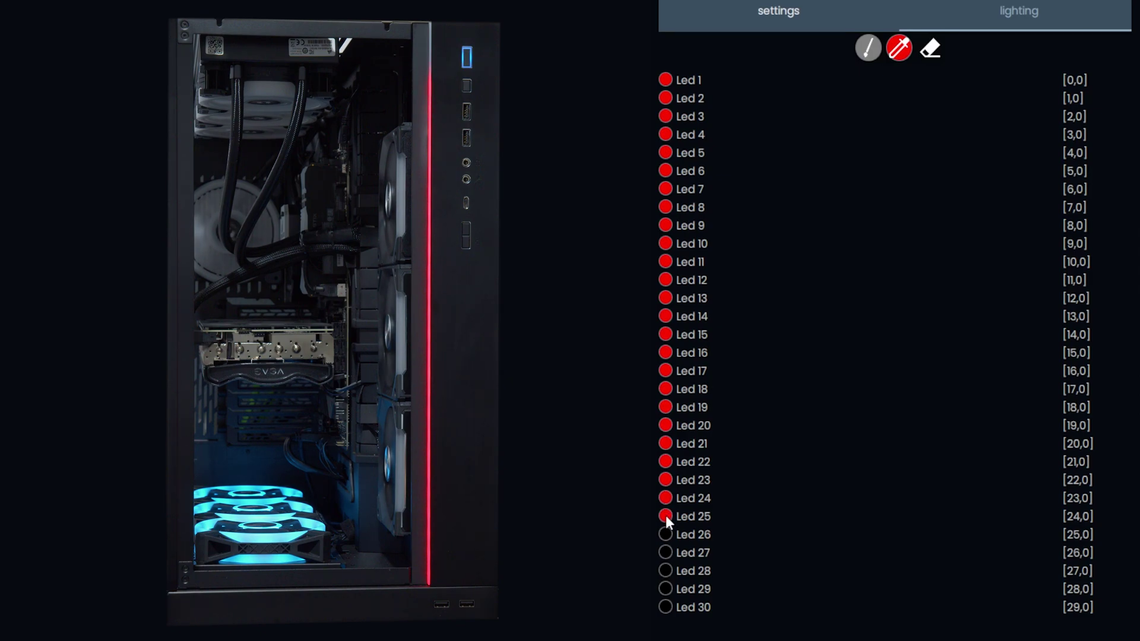
{"action": "left_click_drag", "start_coordinate": [666, 529], "coordinate": [666, 547]}
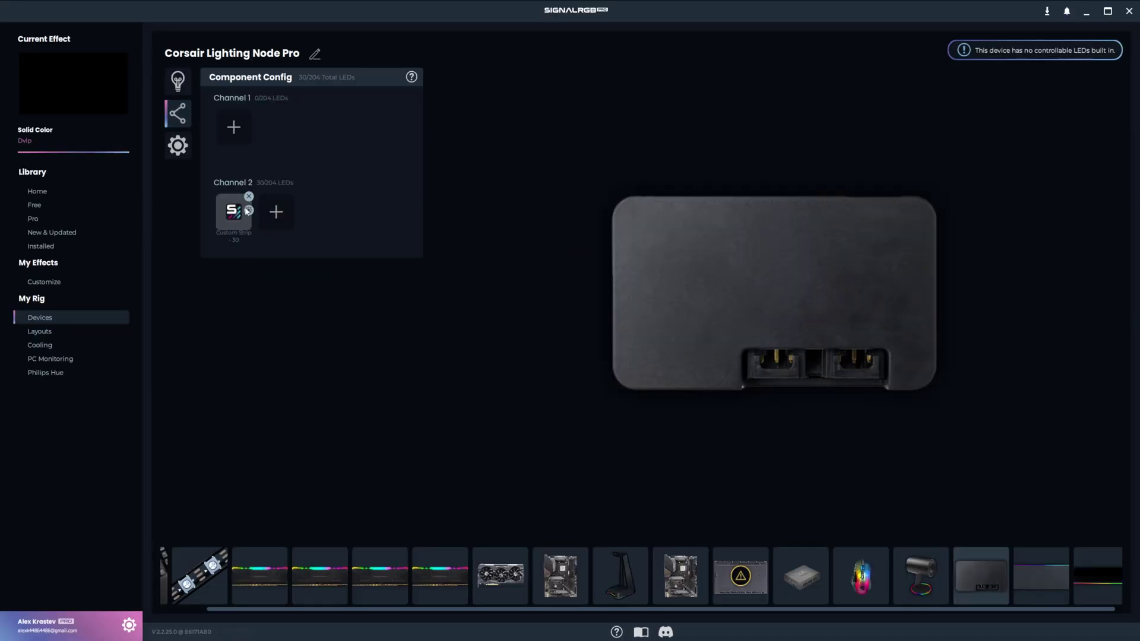
- Swap channel 2's 30-LED strip for a new 28-LED custom strip
{"action": "left_click", "coordinate": [248, 197]}
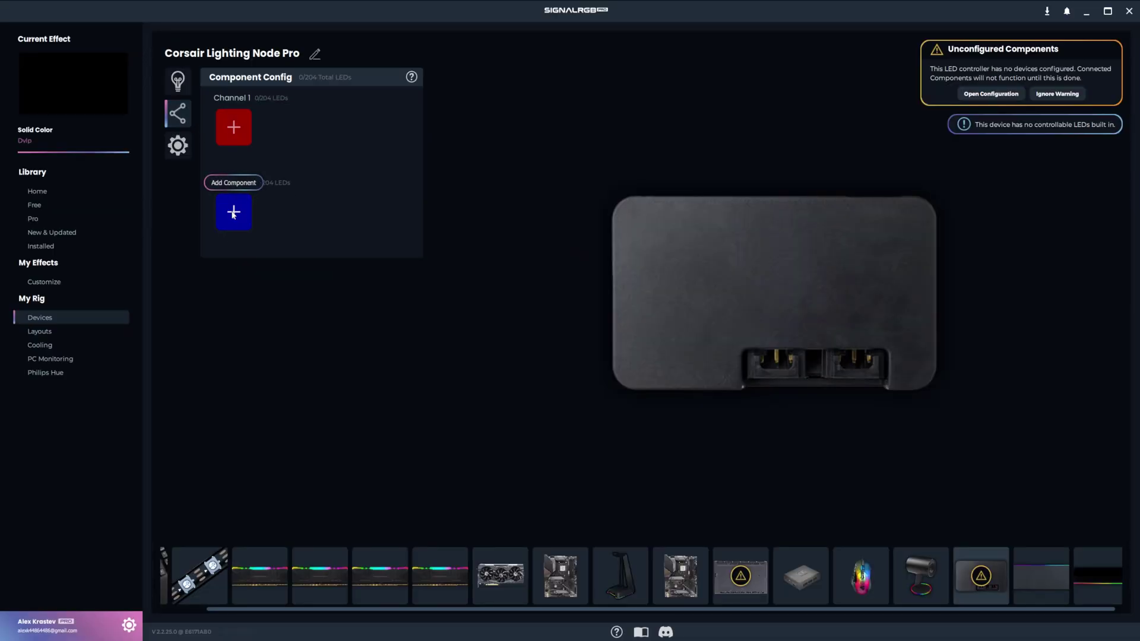
{"action": "left_click", "coordinate": [233, 212]}
{"action": "left_click", "coordinate": [937, 149]}
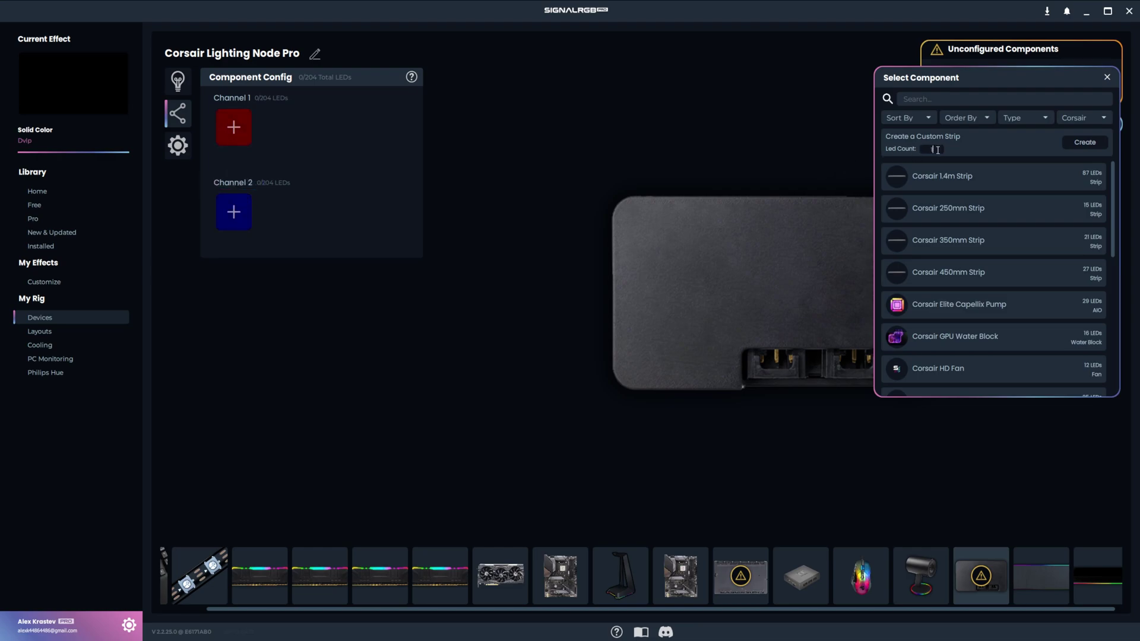
{"action": "left_click", "coordinate": [1081, 144]}
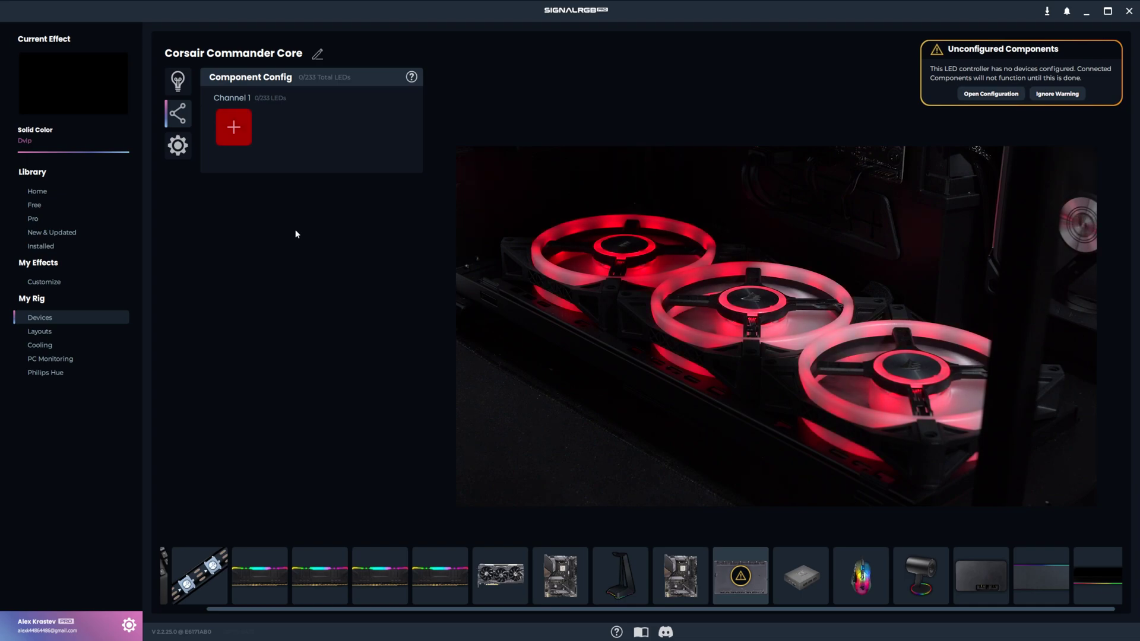
- Search 'ql' and add three Corsair QL Fans to Commander Core channel 1, using 102/233 LEDs
{"action": "left_click", "coordinate": [233, 128]}
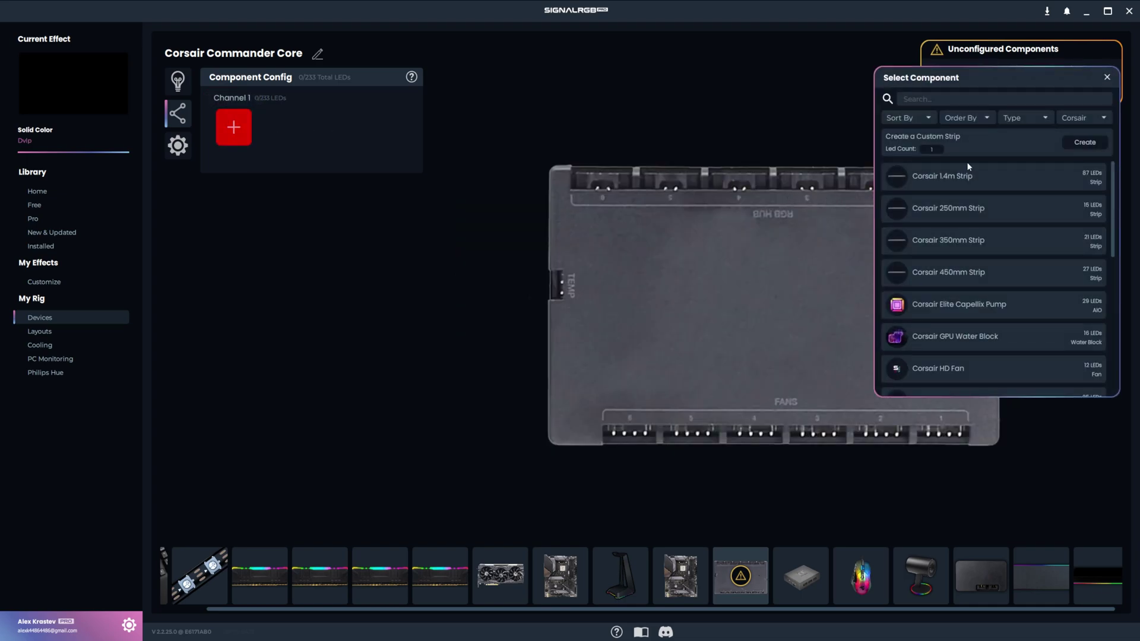
{"action": "type", "text": "ql"}
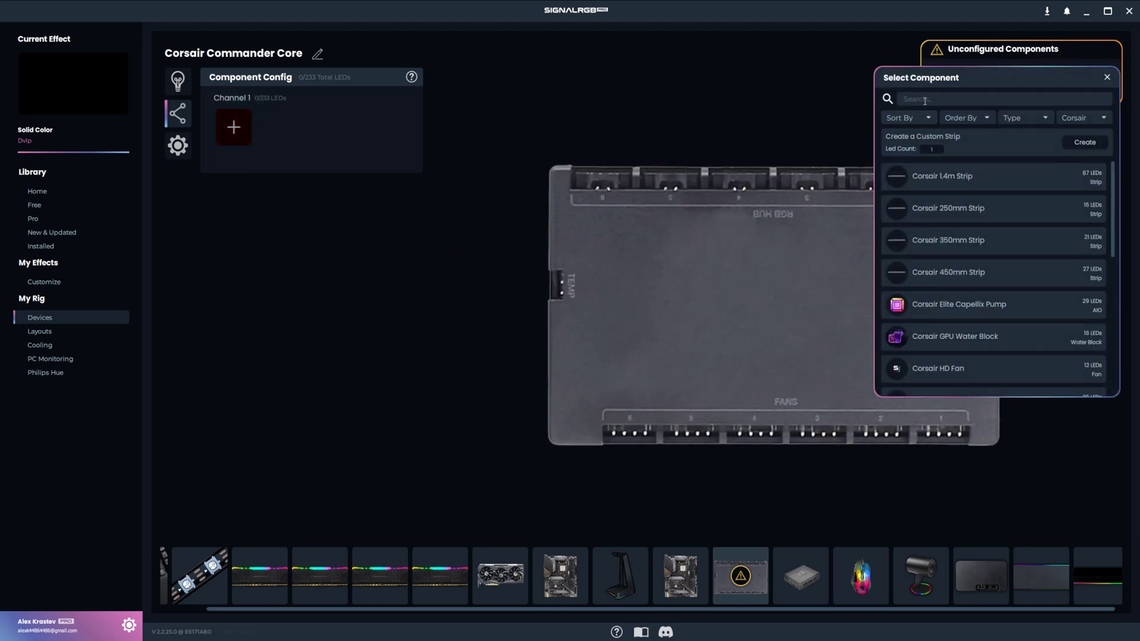
{"action": "left_click", "coordinate": [944, 177]}
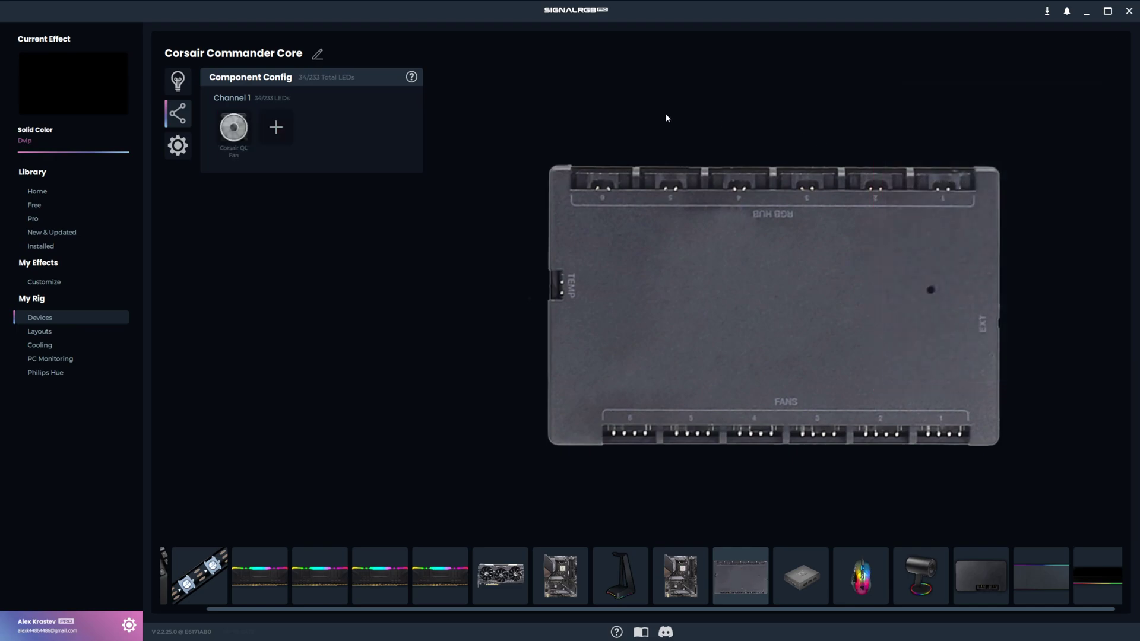
{"action": "left_click", "coordinate": [276, 127]}
{"action": "left_click", "coordinate": [938, 174]}
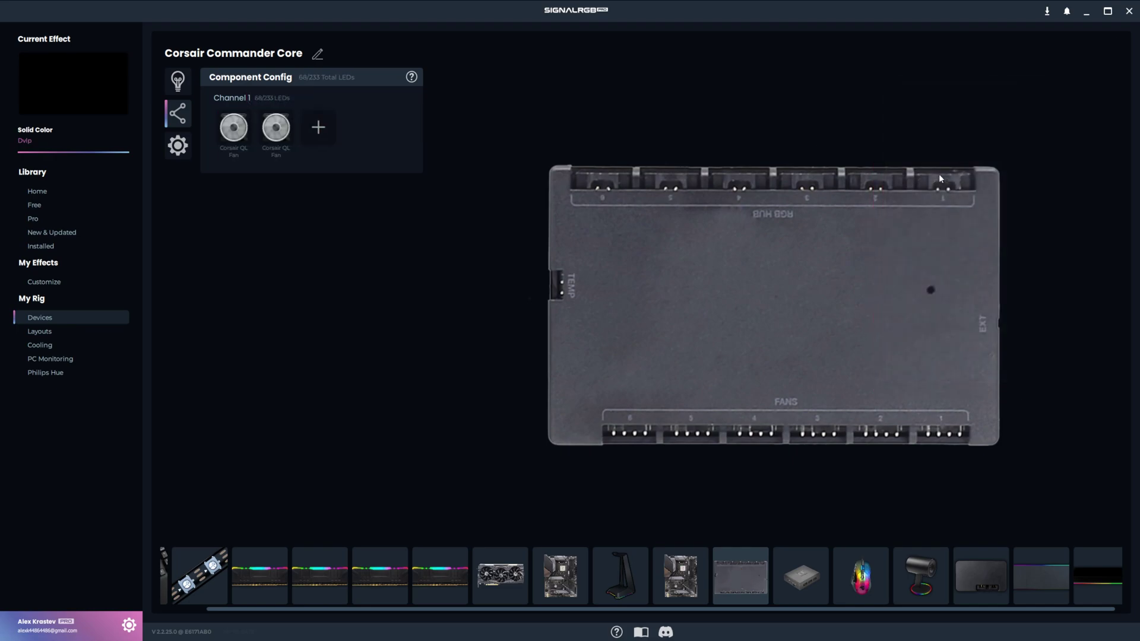
{"action": "left_click", "coordinate": [319, 127]}
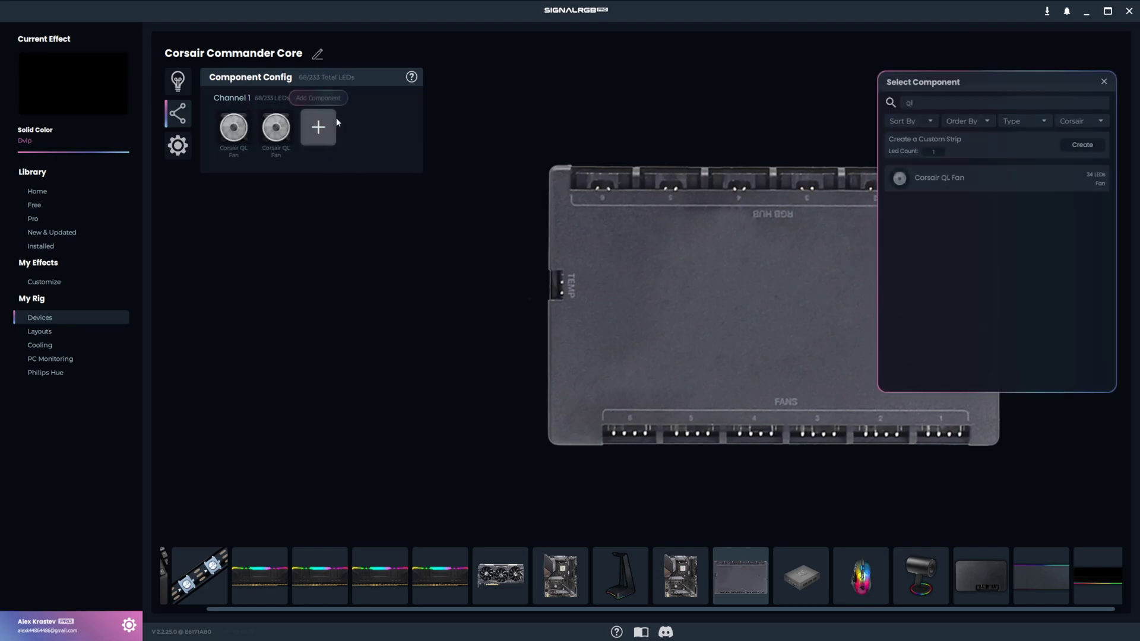
{"action": "left_click", "coordinate": [989, 177]}
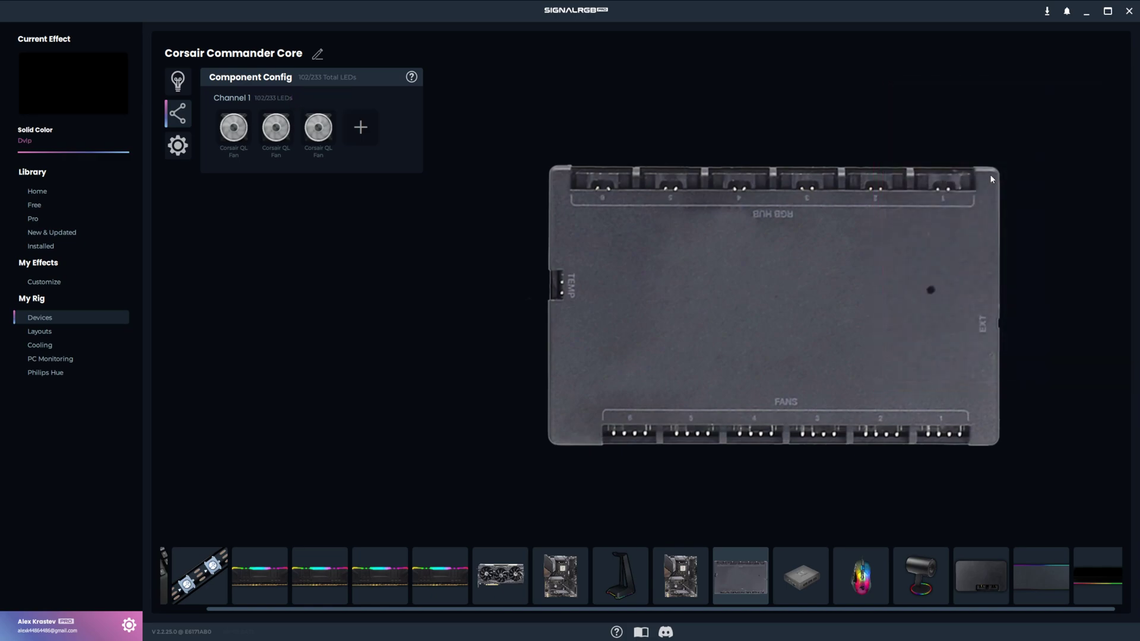